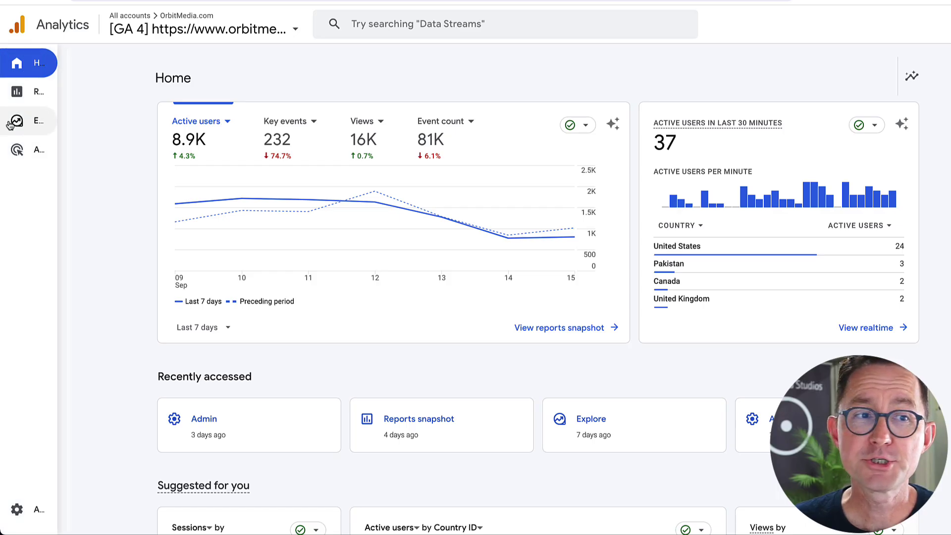
Step: Start a blank exploration named 'Time Lag Analysis' and pick the Last 12 months date range
click(6, 123)
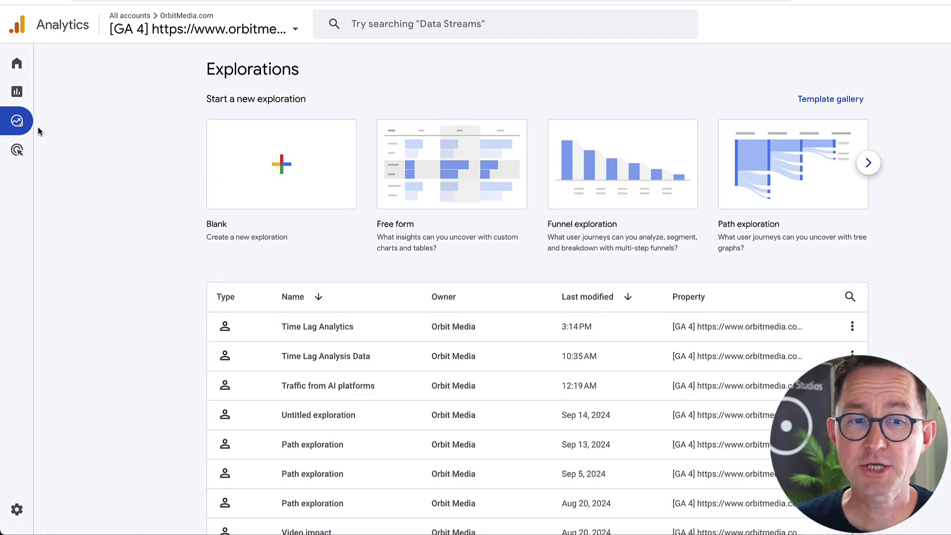
click(295, 179)
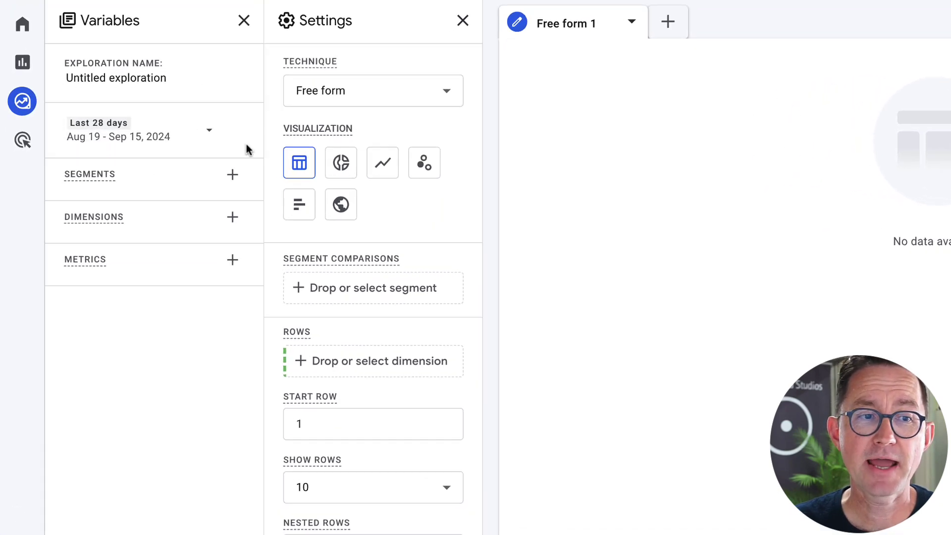
click(154, 78)
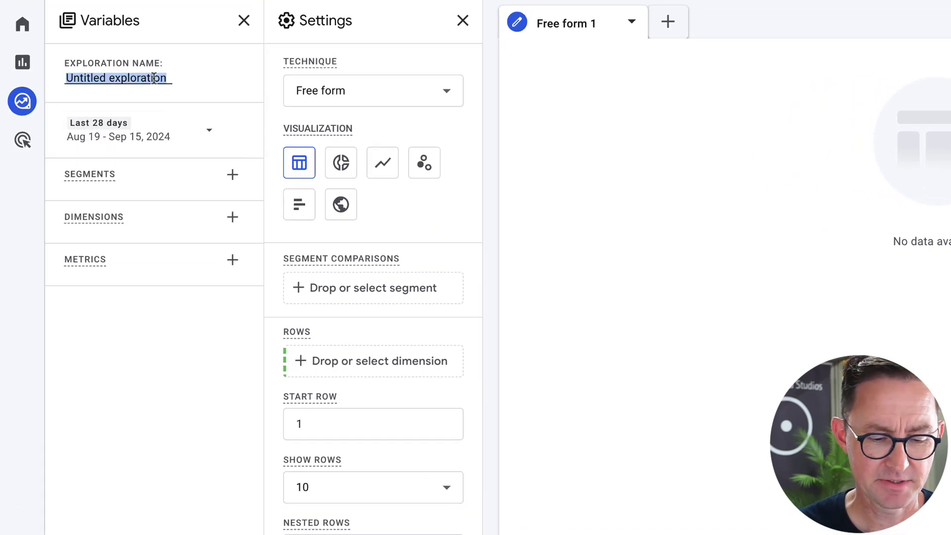
text(Time Lag Analysis)
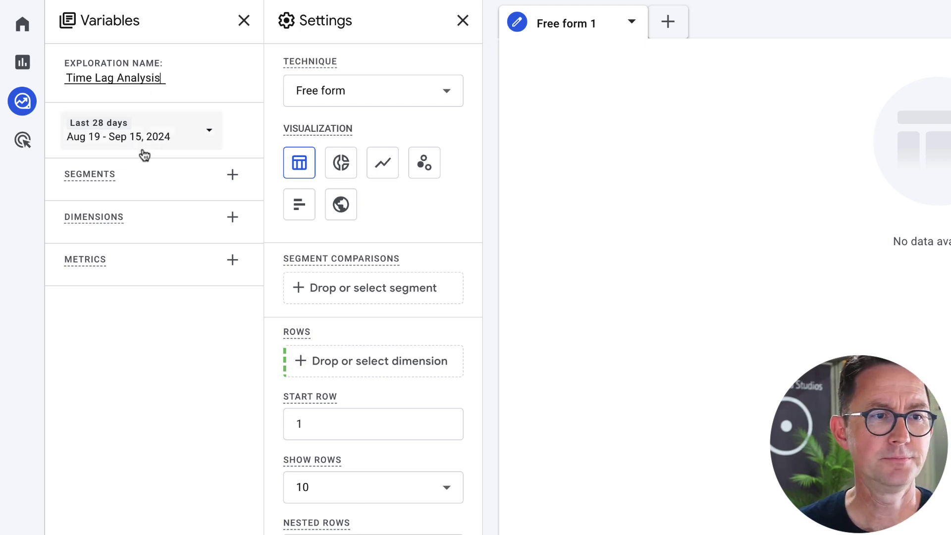
click(138, 133)
click(170, 452)
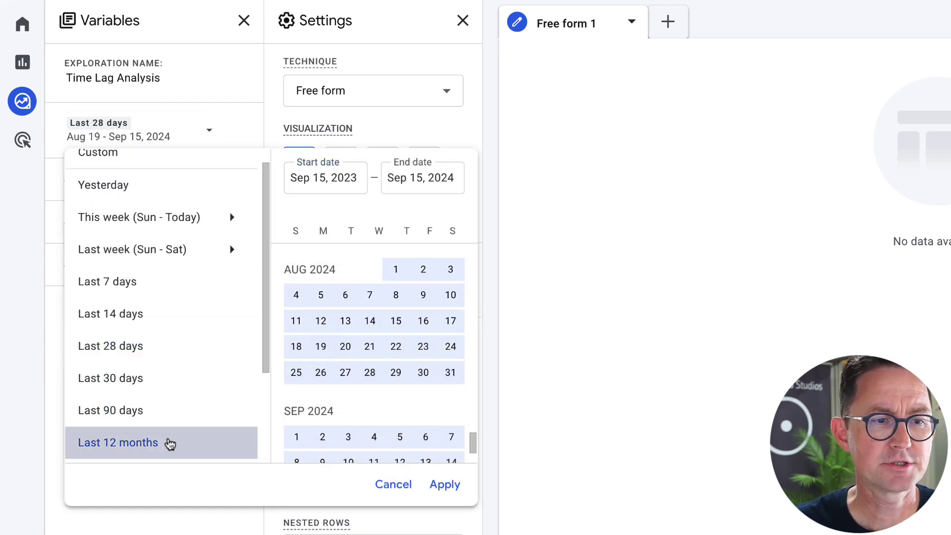
Step: Apply the 12-month range and select the First visit date and Date dimensions
click(443, 486)
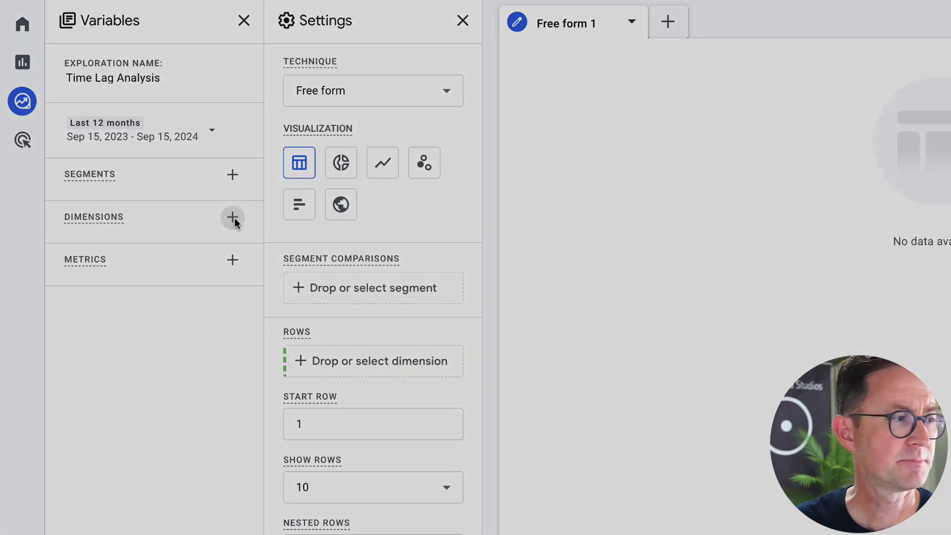
click(232, 219)
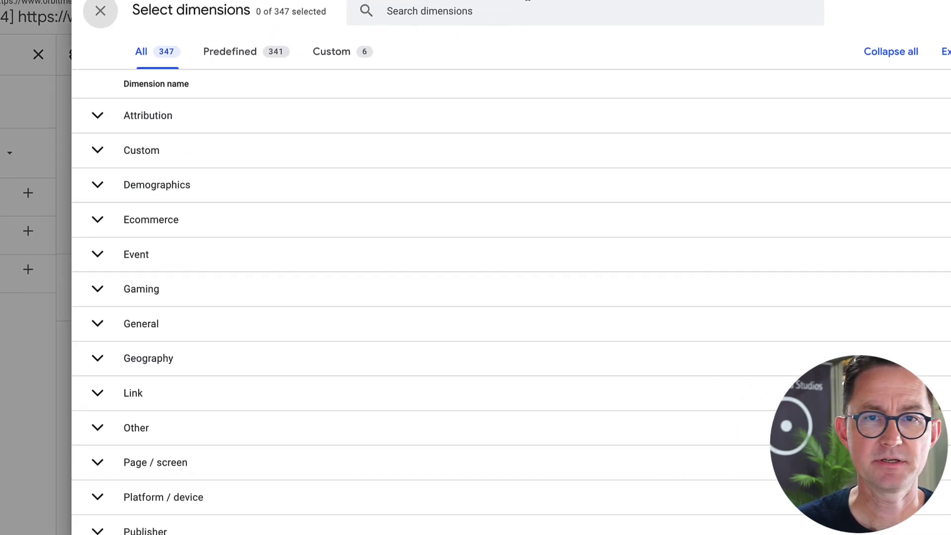
click(753, 0)
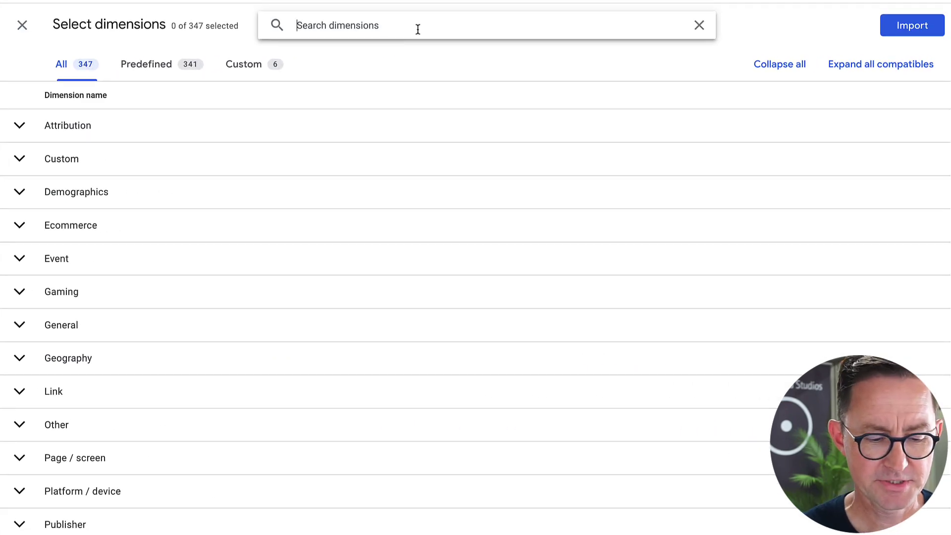
text(Fi)
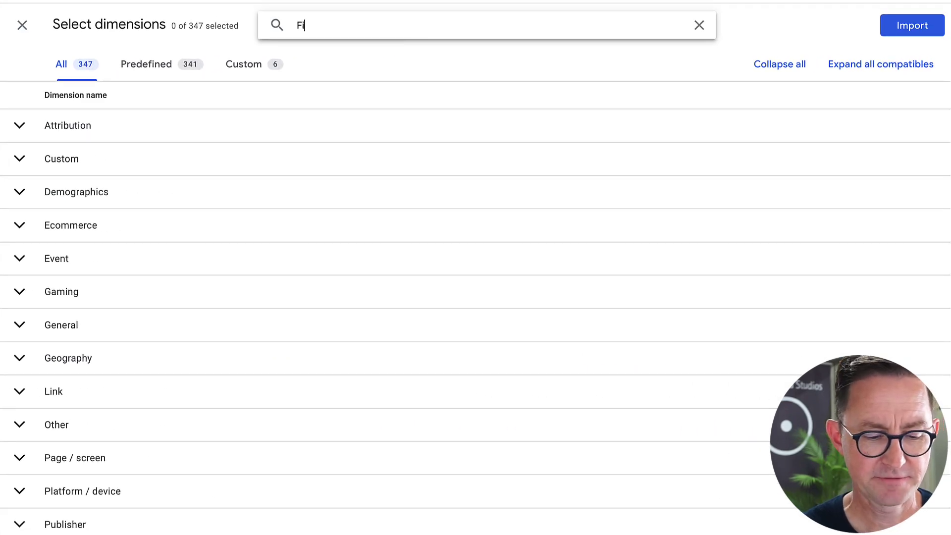
text(rst u)
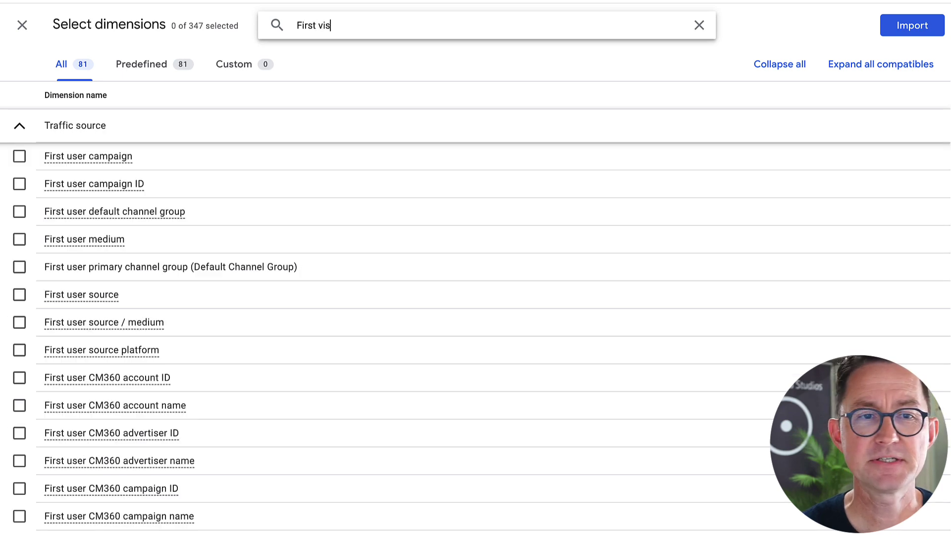
text(is)
click(136, 154)
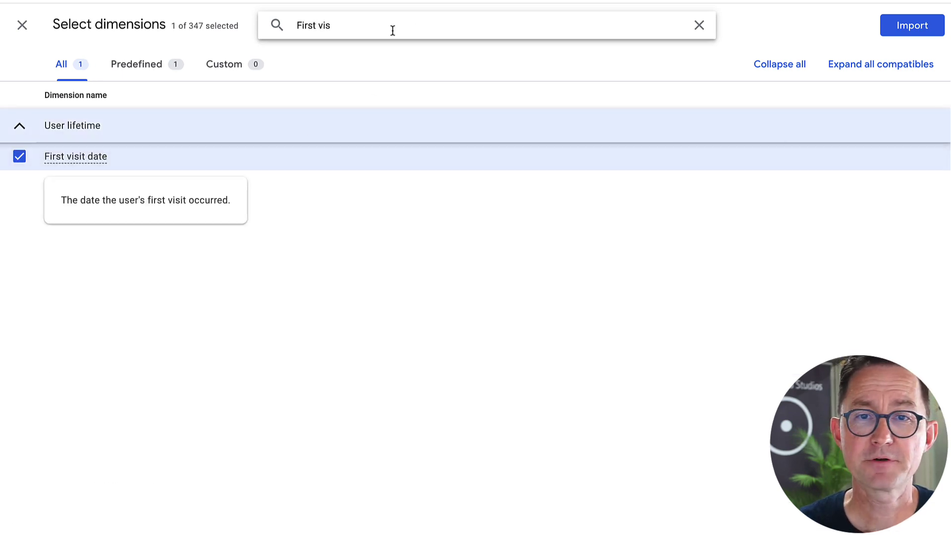
key(ctrl+shift+Left)
key(ctrl+shift+Left)
text(D)
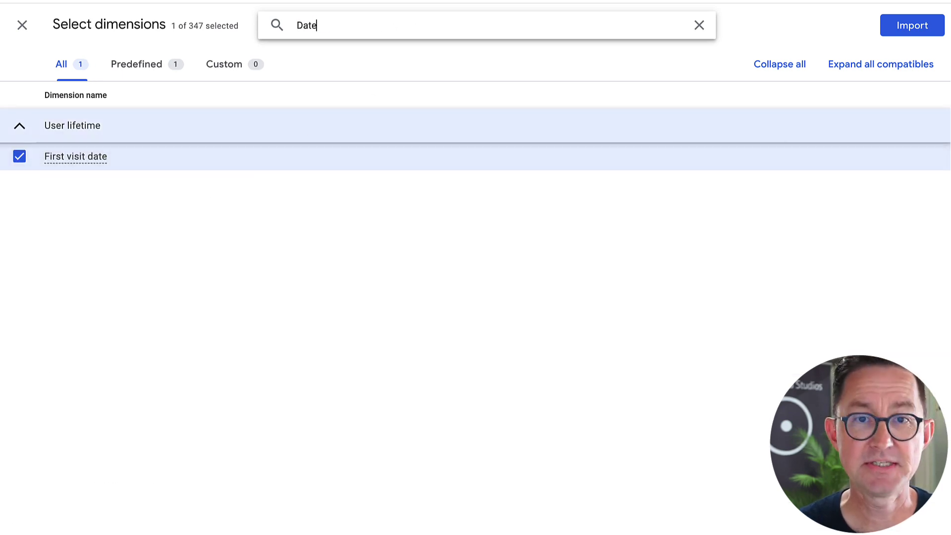
text(ate)
click(109, 154)
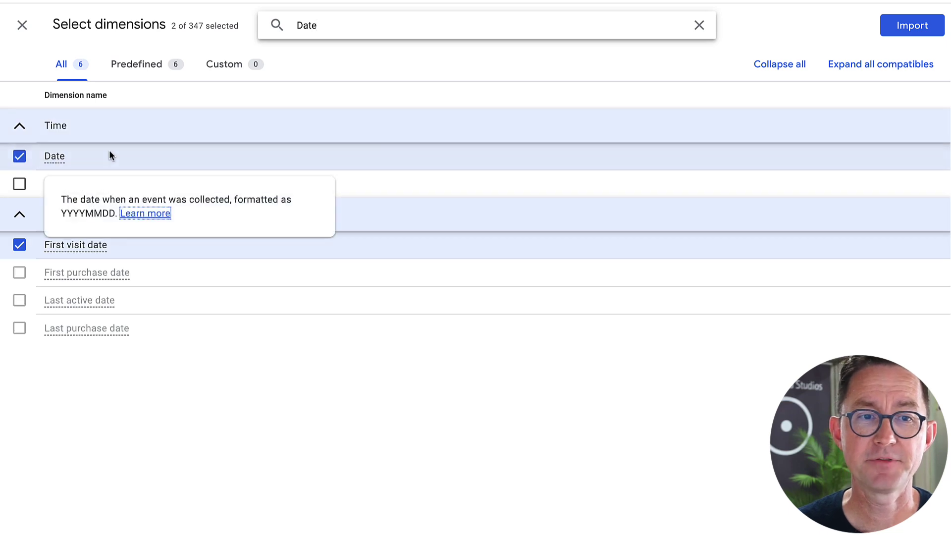
Step: Add Event name and First user default channel group, then import all four dimensions
double_click(329, 24)
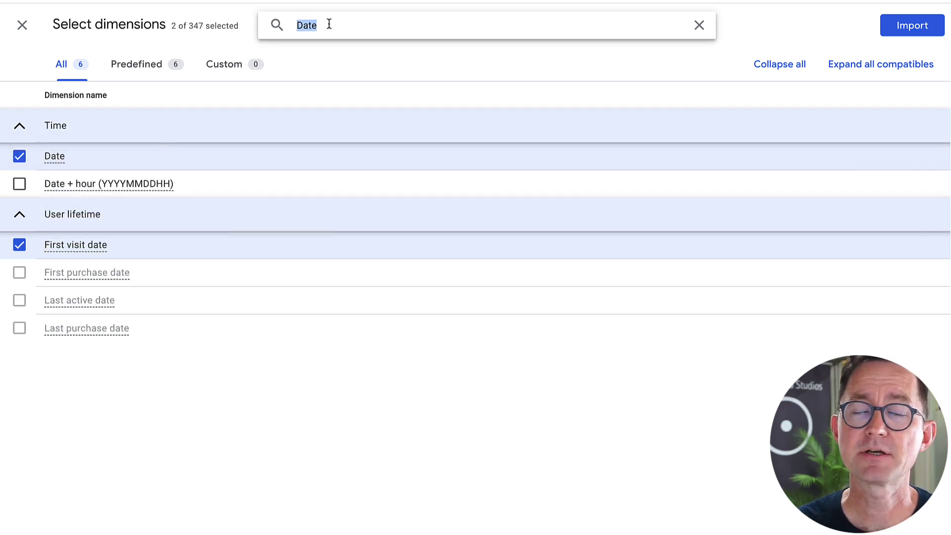
text(Event na)
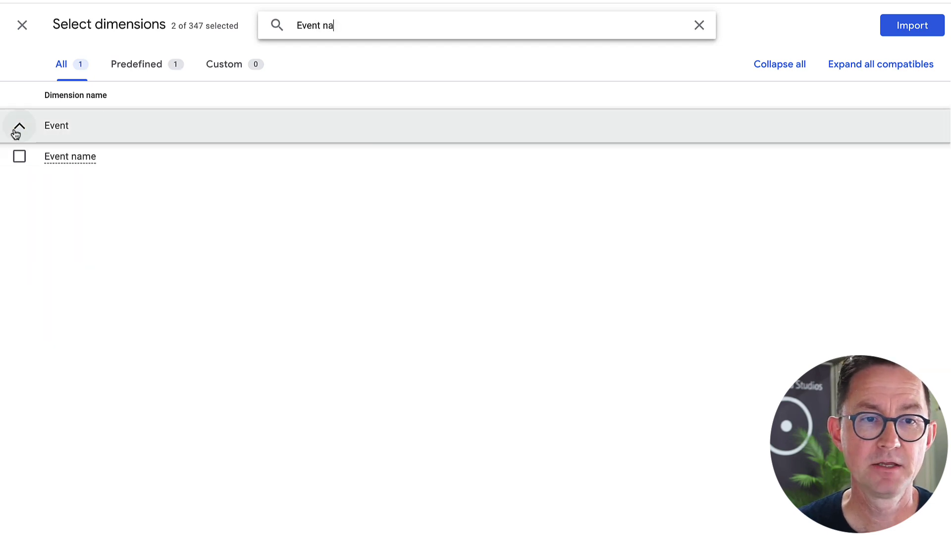
click(19, 157)
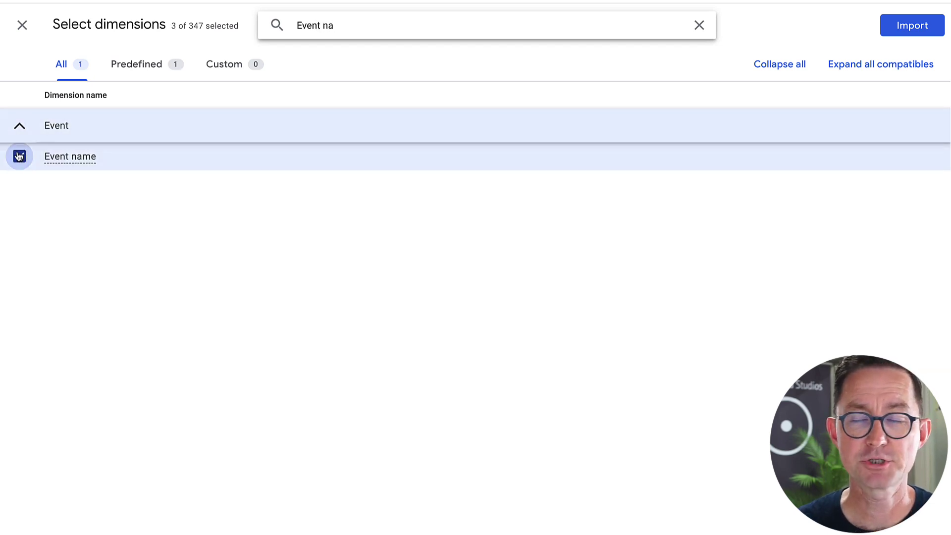
triple_click(347, 26)
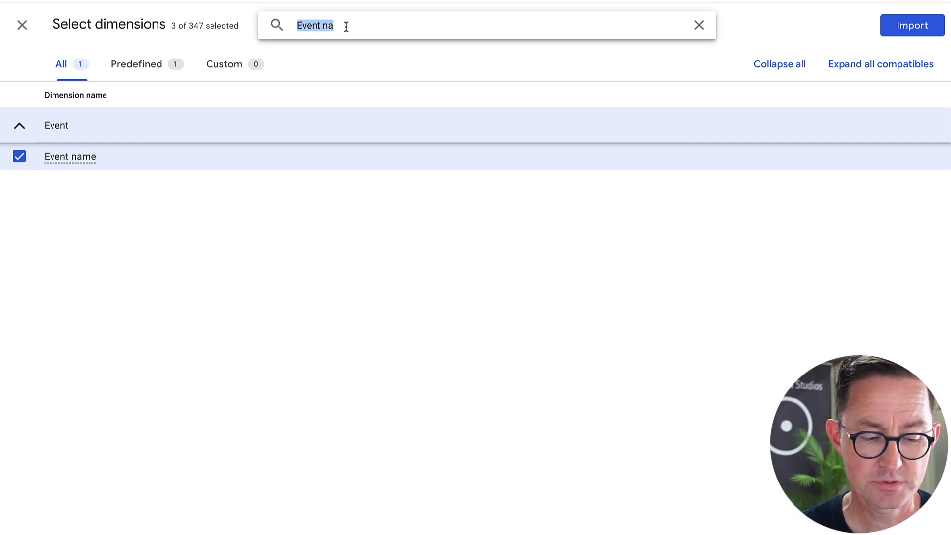
text(Channel)
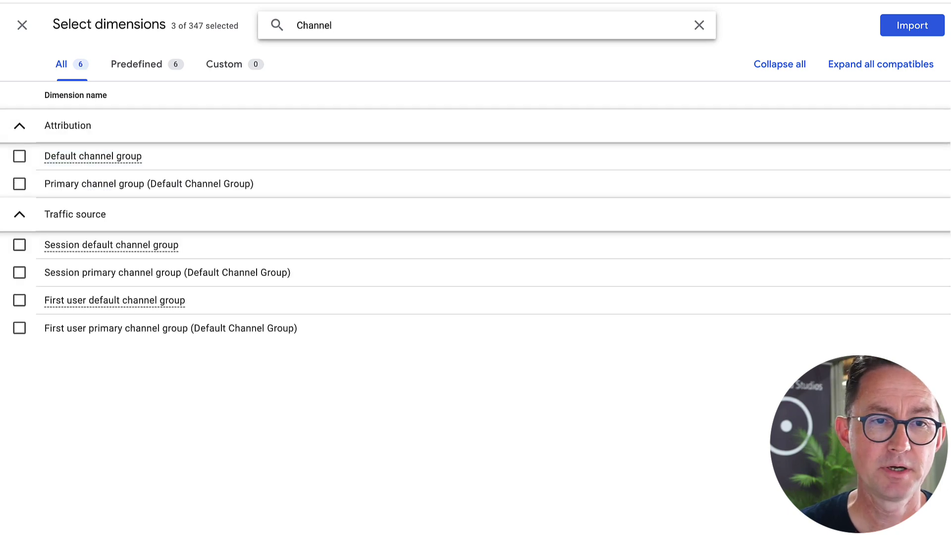
click(20, 301)
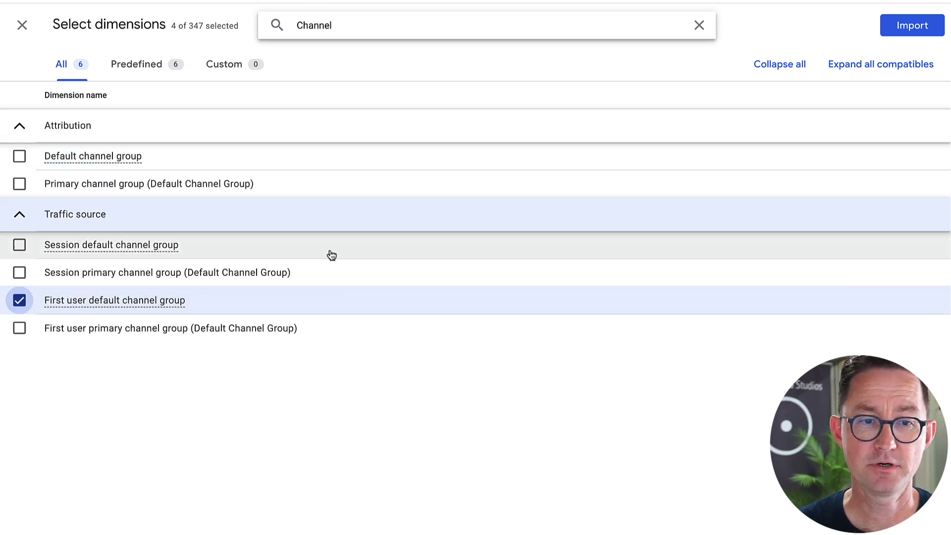
click(911, 26)
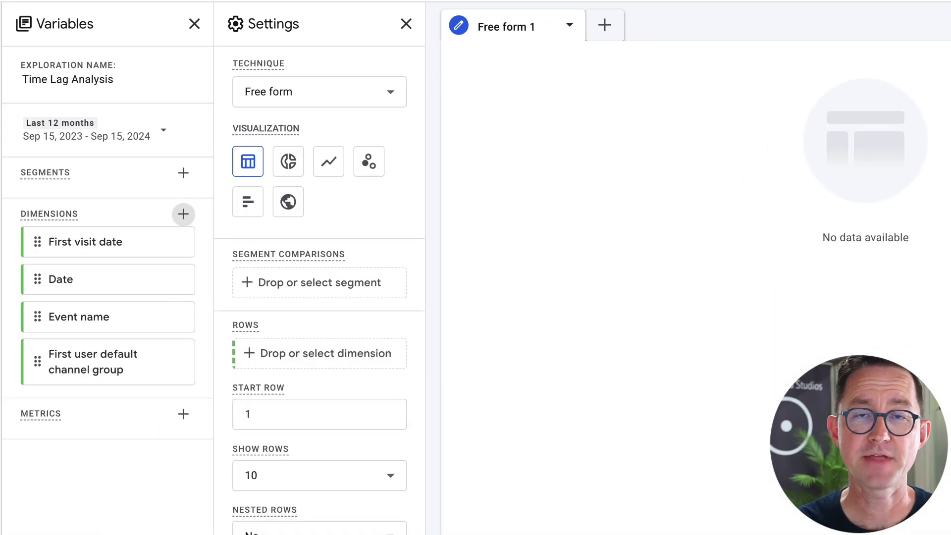
Step: Import Event count as the exploration's metric
click(183, 413)
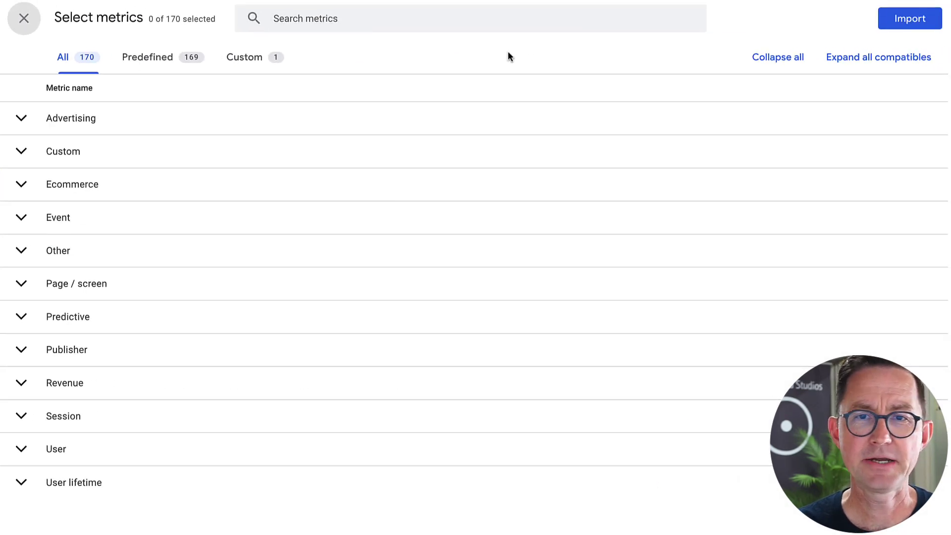
click(473, 20)
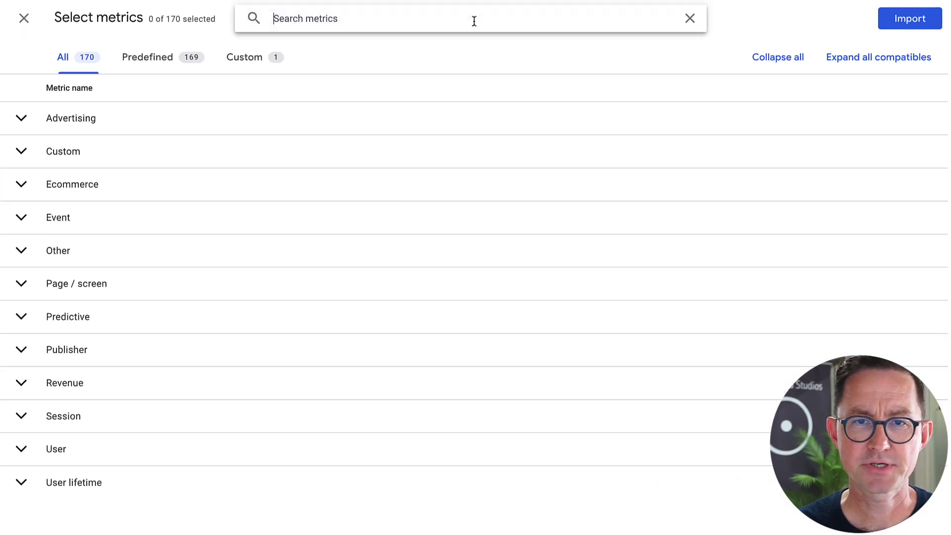
text(event coun)
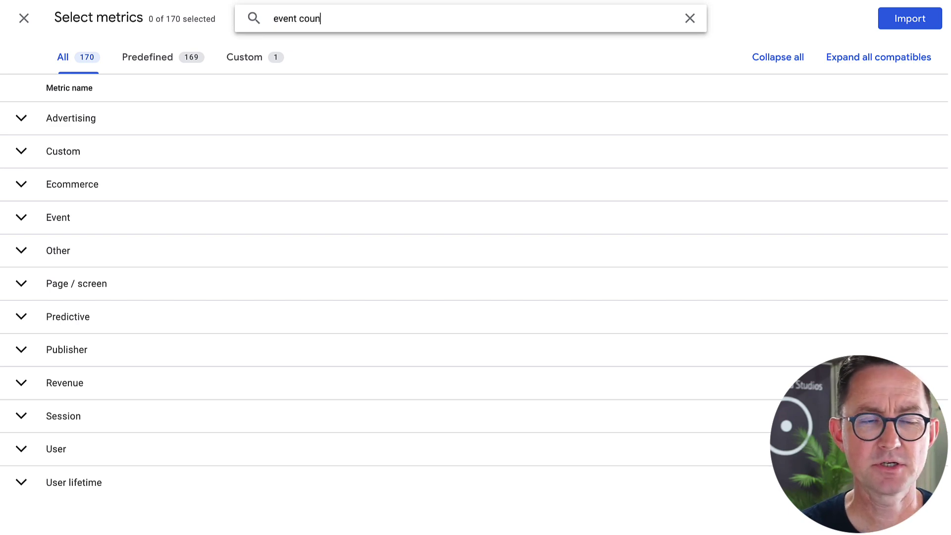
click(106, 147)
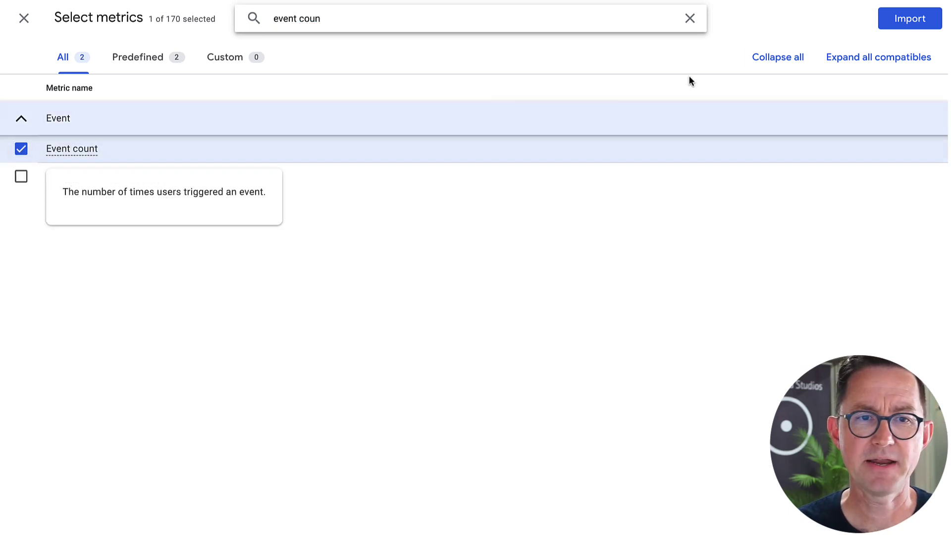
click(912, 18)
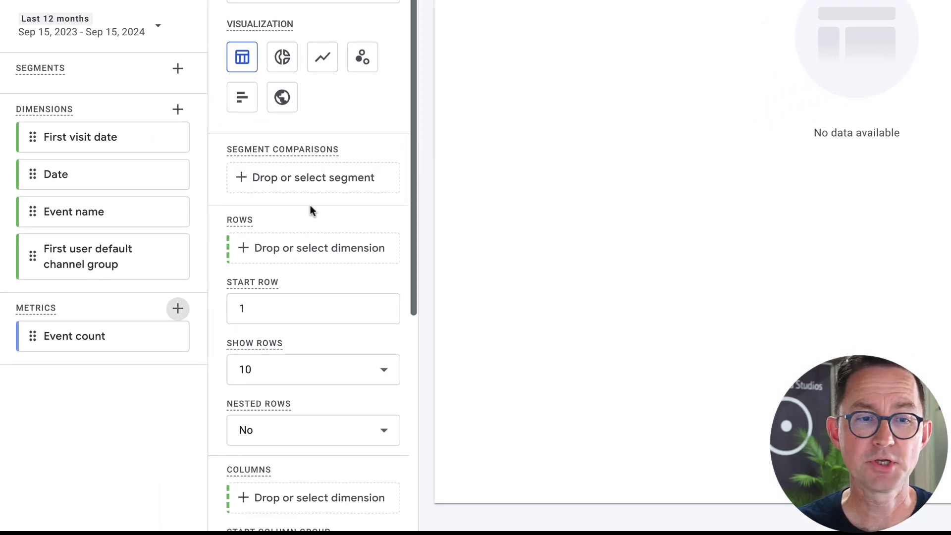
Step: Place First visit date and Date as the table's rows
click(308, 247)
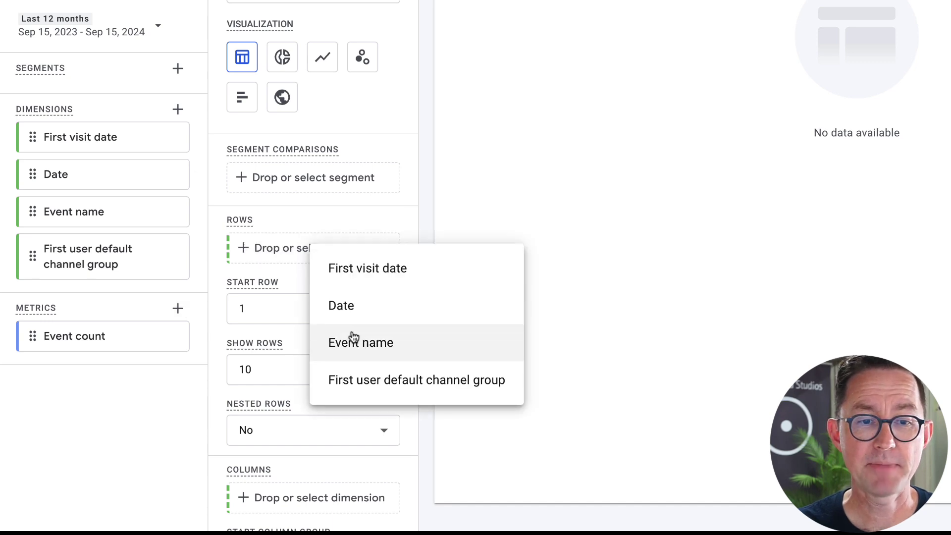
click(355, 270)
click(298, 287)
click(325, 313)
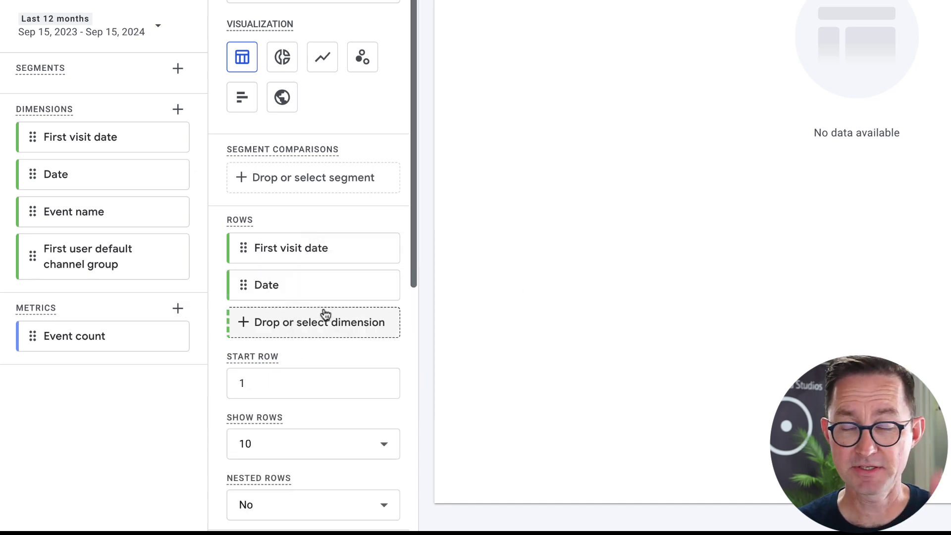
scroll(312, 332, down, 8)
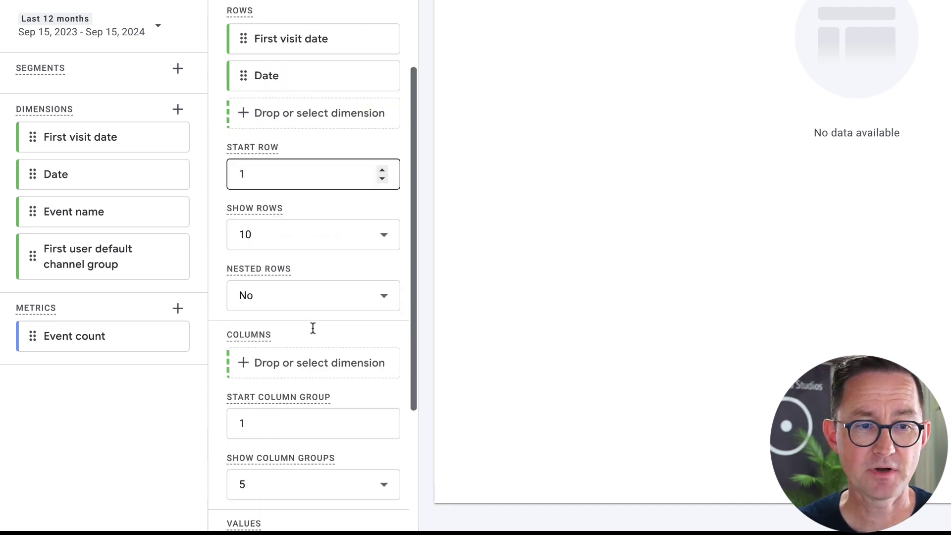
Step: Use Event count as the value and First user default channel group as columns
click(300, 392)
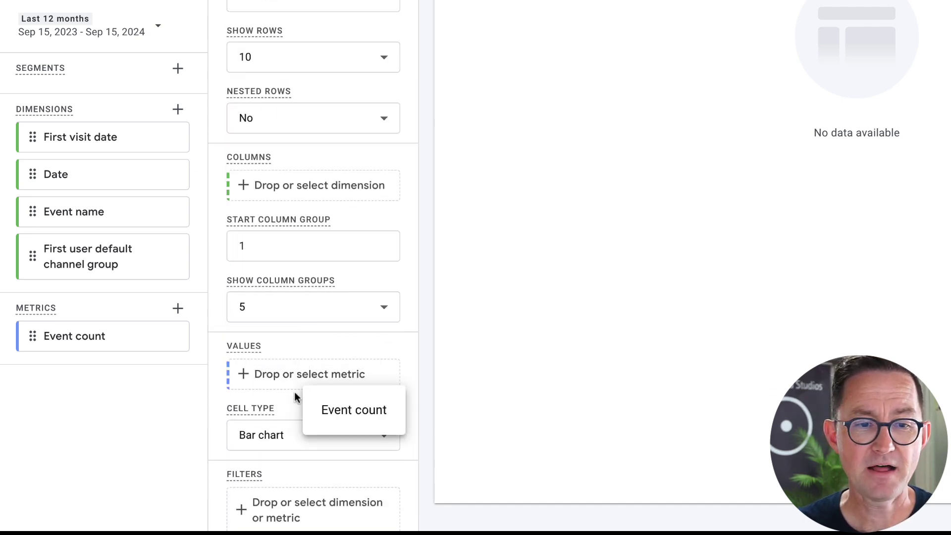
click(327, 410)
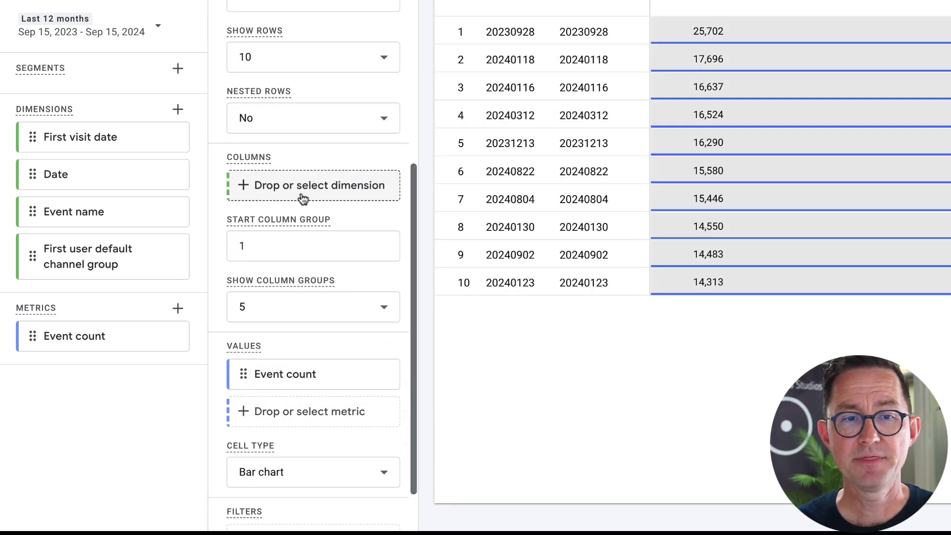
click(301, 193)
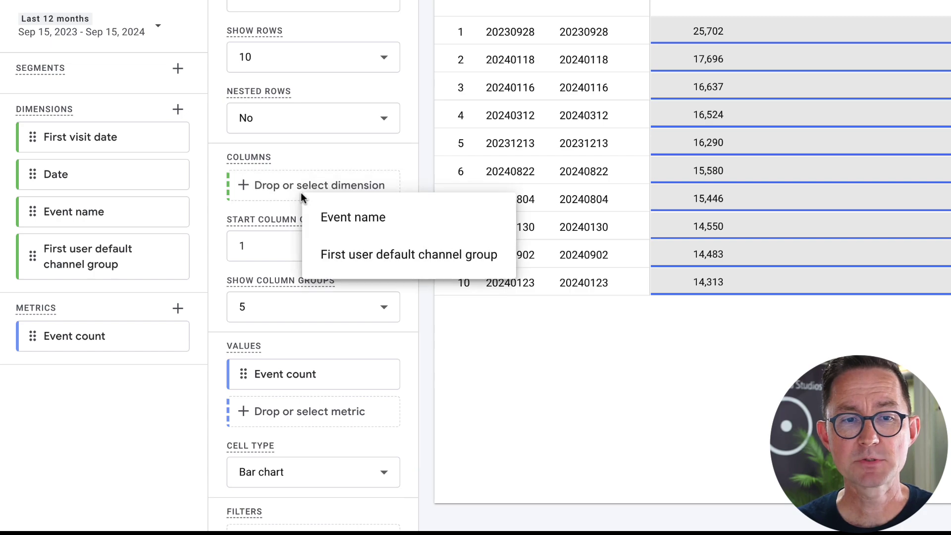
click(329, 254)
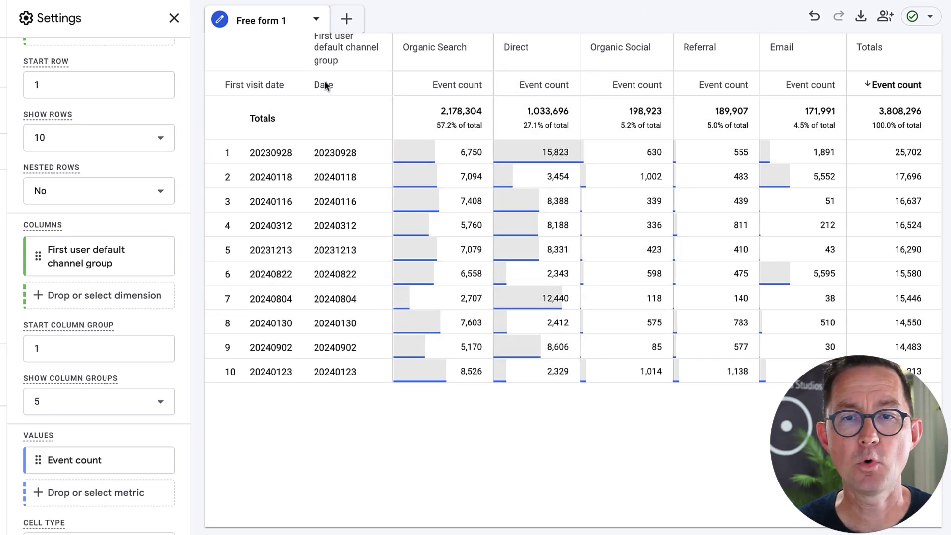
Step: Set the table to show 250 rows
click(111, 137)
click(91, 269)
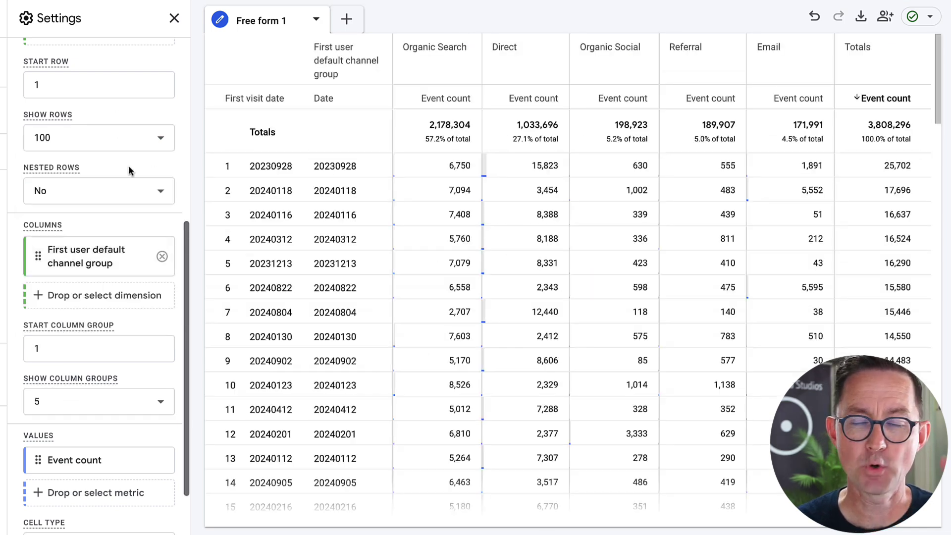
click(106, 138)
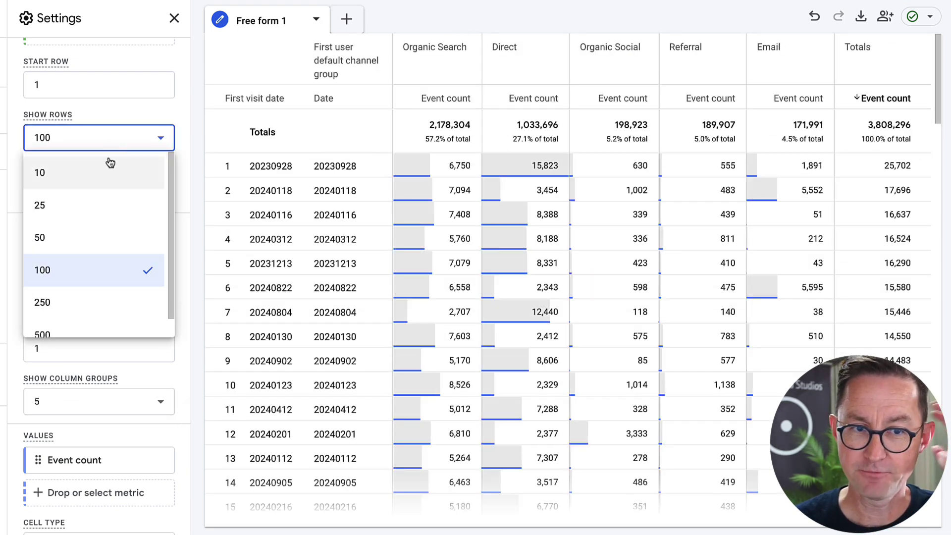
click(89, 299)
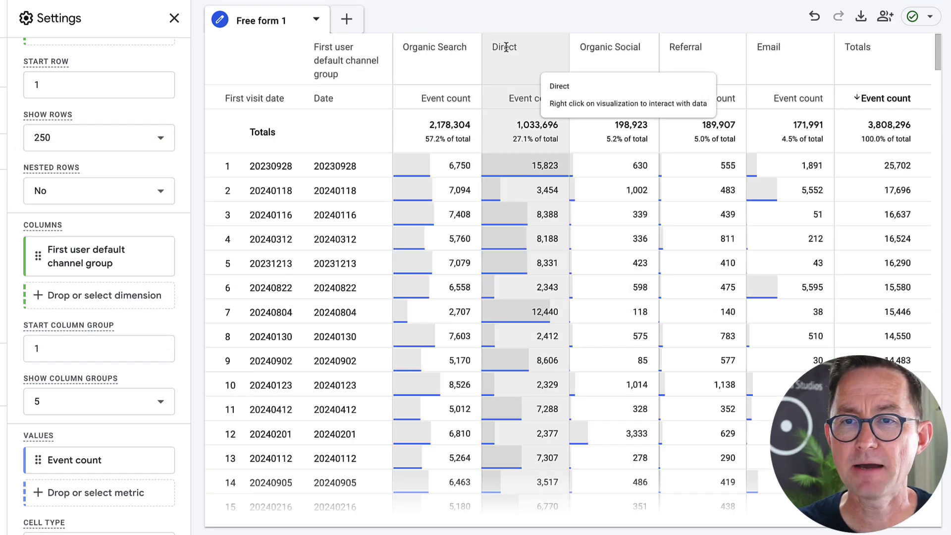
Step: Exclude the Organic Social, Email, Unassigned and Referral channel columns
right_click(612, 46)
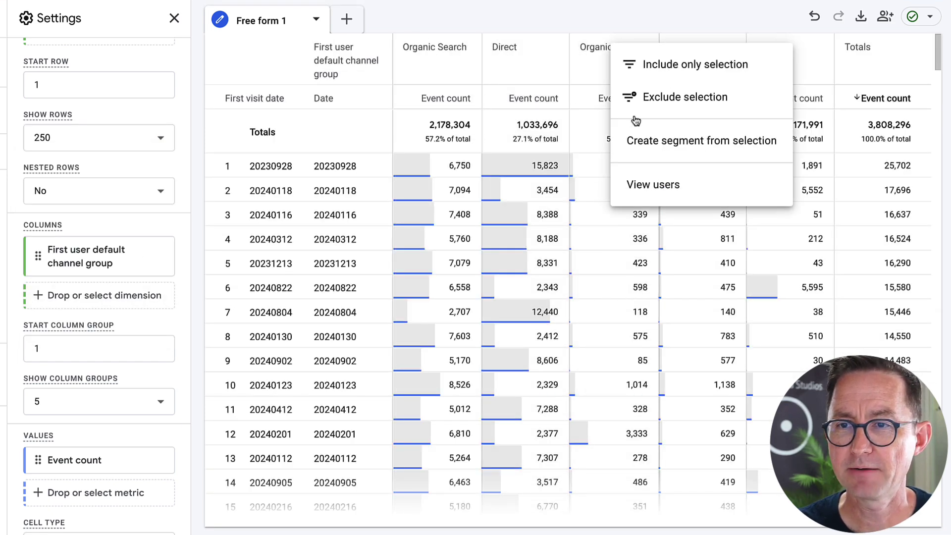
click(752, 96)
right_click(681, 49)
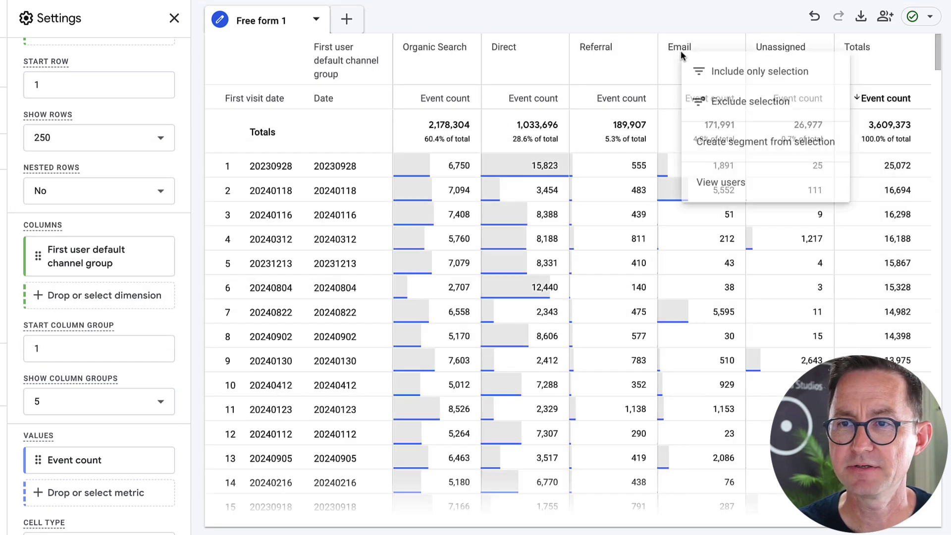
click(711, 109)
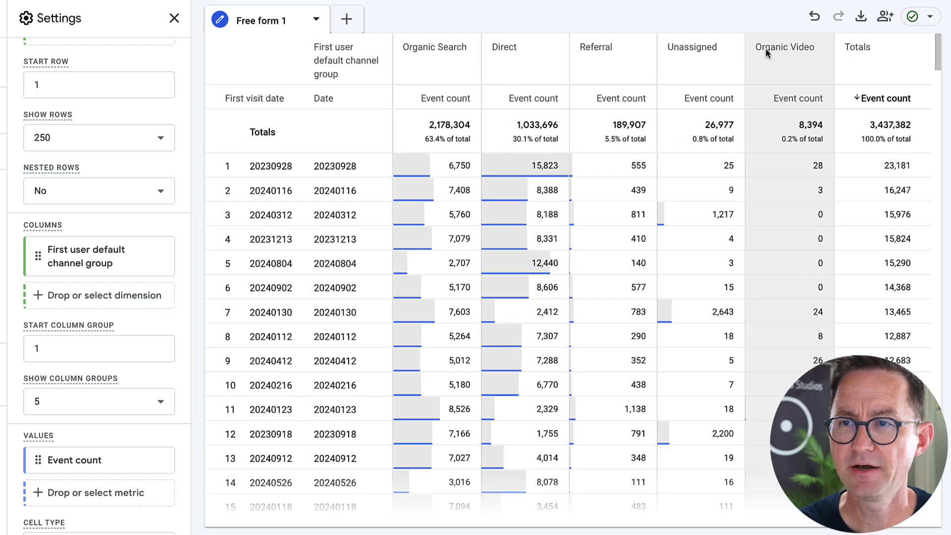
right_click(683, 47)
click(733, 101)
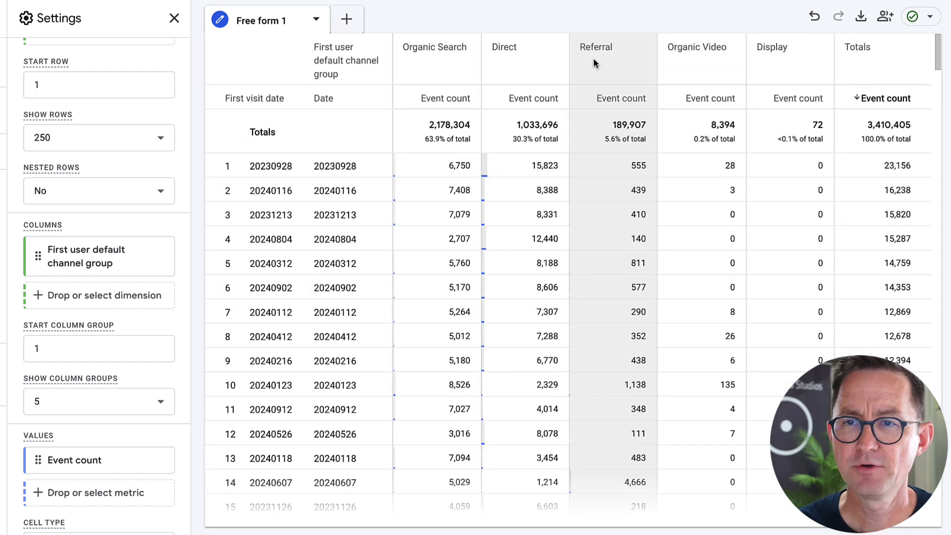
right_click(597, 49)
click(625, 106)
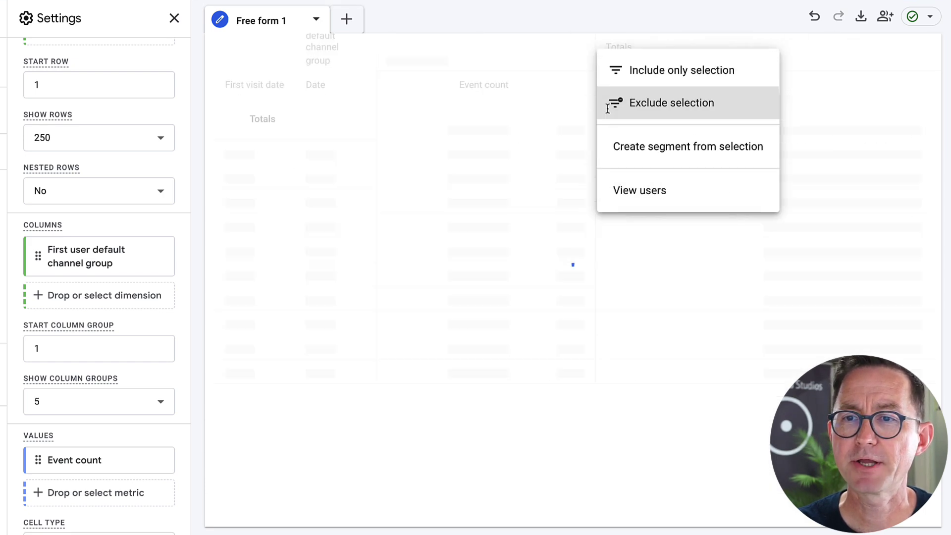
Step: Exclude the Display, Organic Video, Organic Shopping and Paid Search channel columns
right_click(683, 46)
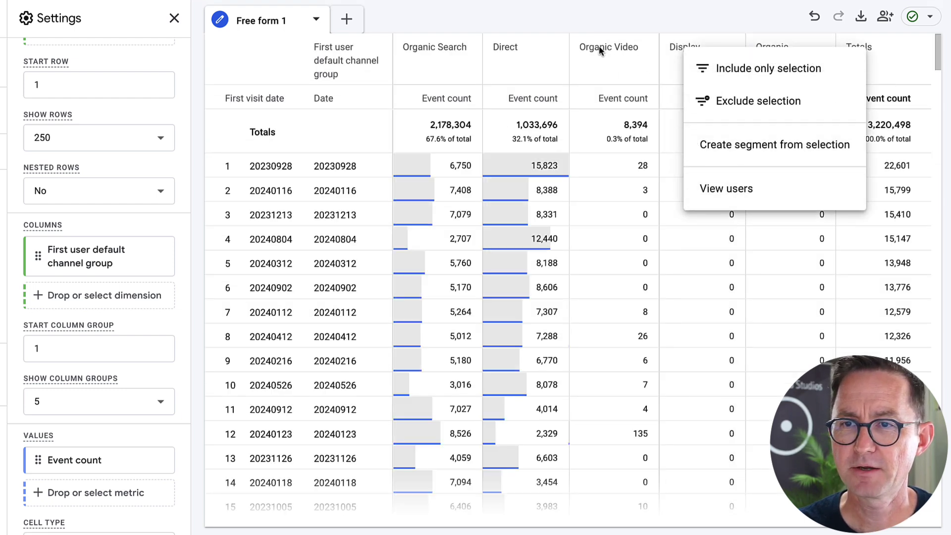
click(801, 101)
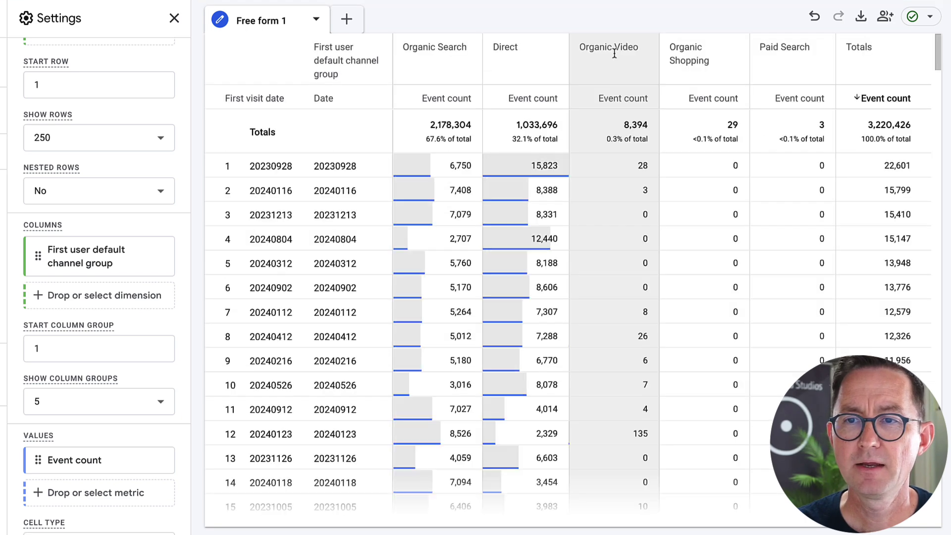
right_click(614, 53)
click(644, 97)
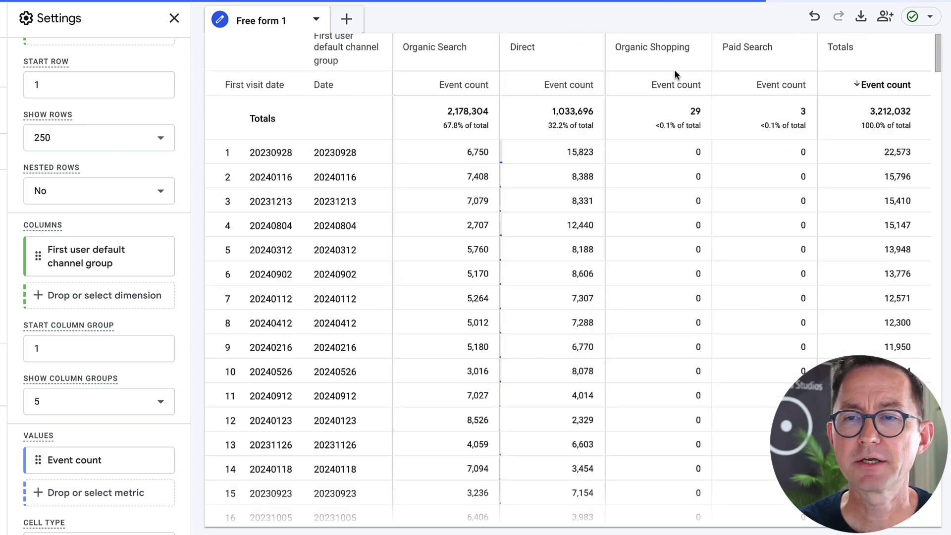
right_click(675, 69)
click(676, 99)
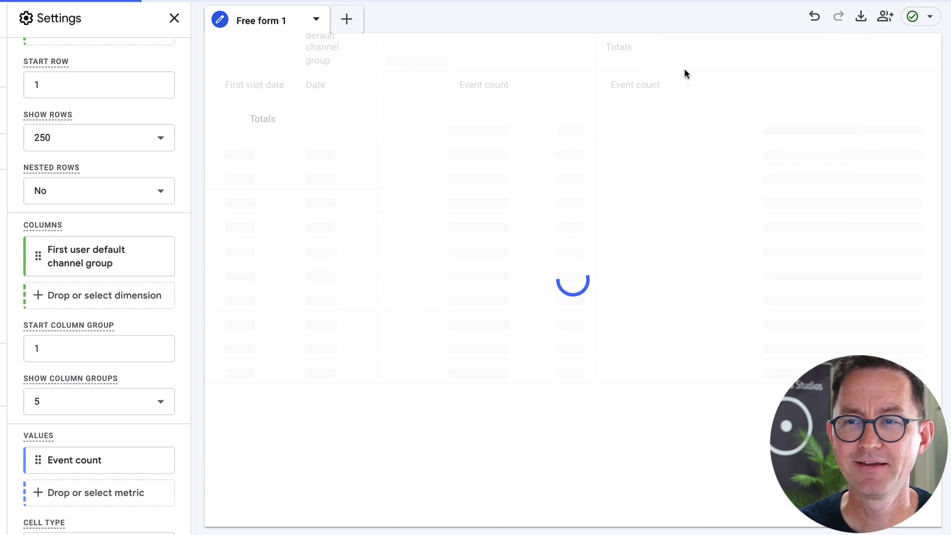
right_click(682, 56)
click(774, 99)
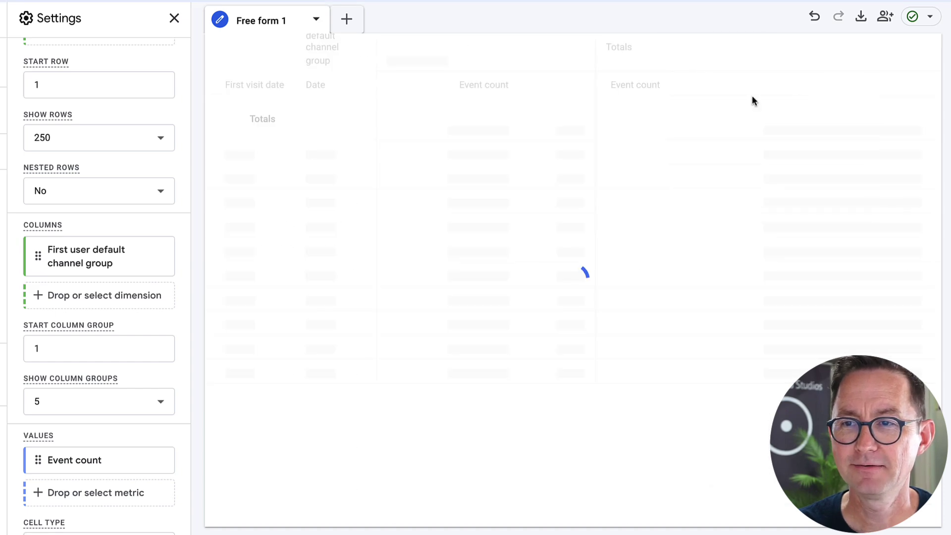
Step: Change the table's cell type from bar chart to Heat map
scroll(49, 301, down, 10)
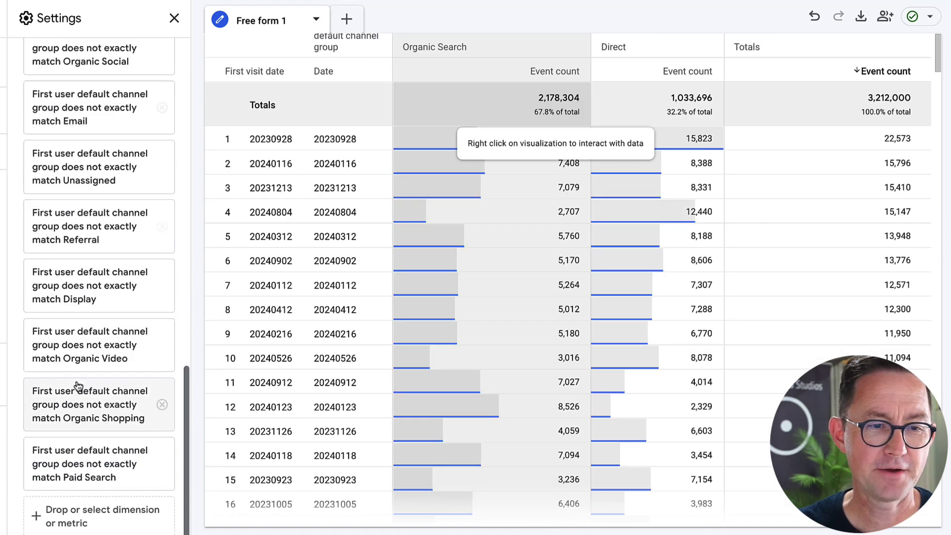
scroll(94, 495, up, 6)
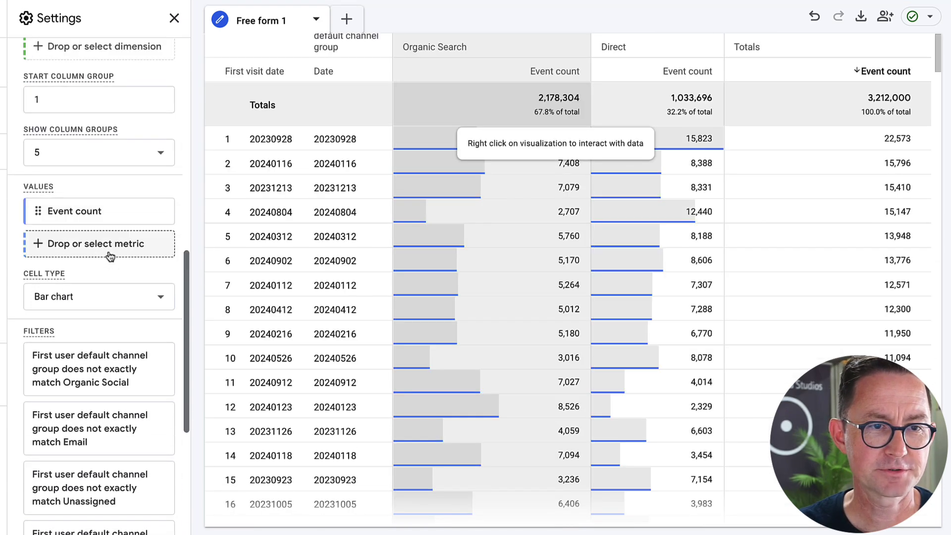
scroll(110, 256, up, 1)
click(84, 313)
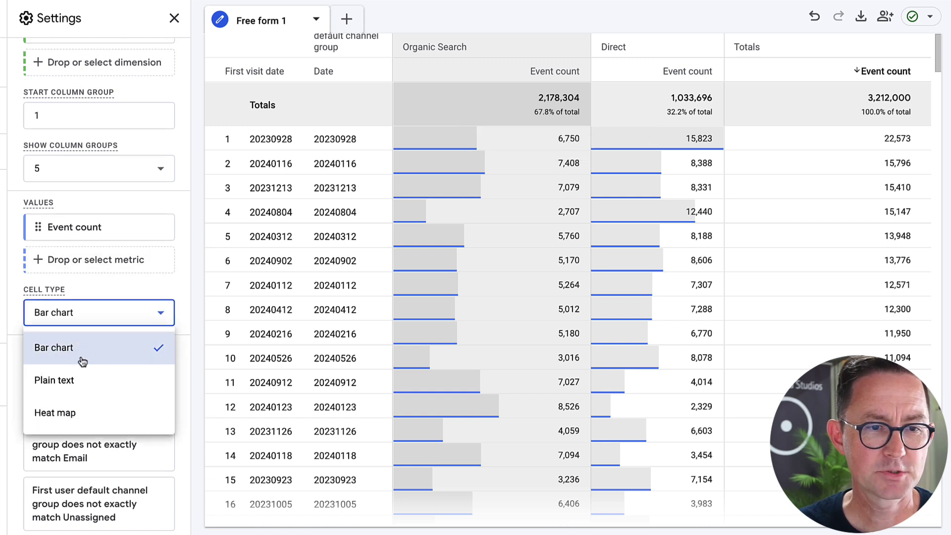
click(89, 414)
scroll(106, 365, down, 1)
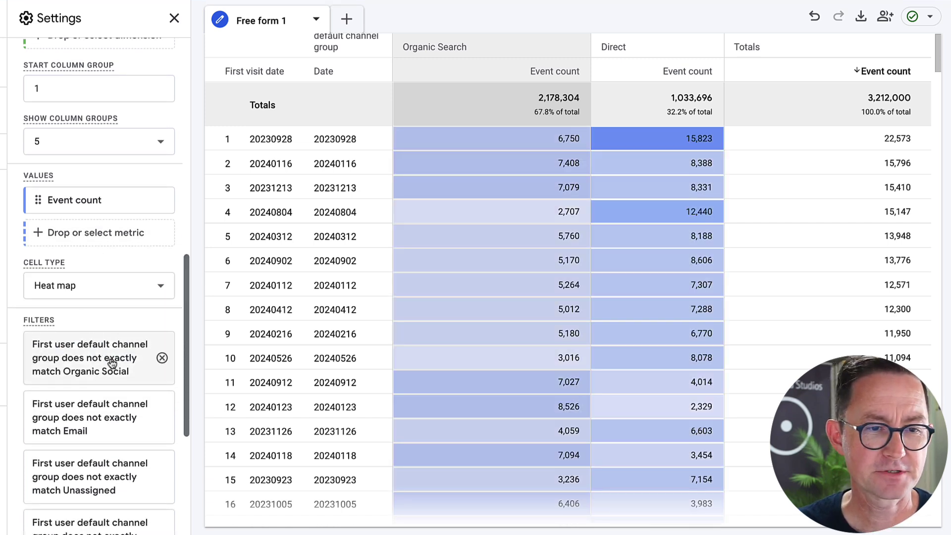
scroll(112, 363, down, 6)
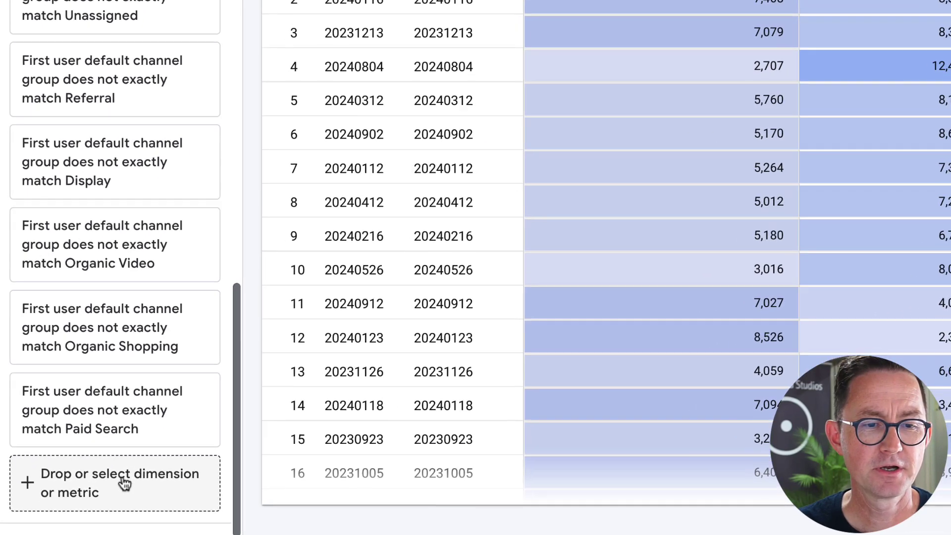
Step: Filter Event name to exactly match contact_lead, leaving 721 events (426 Organic Search, 295 Direct)
click(114, 513)
click(225, 296)
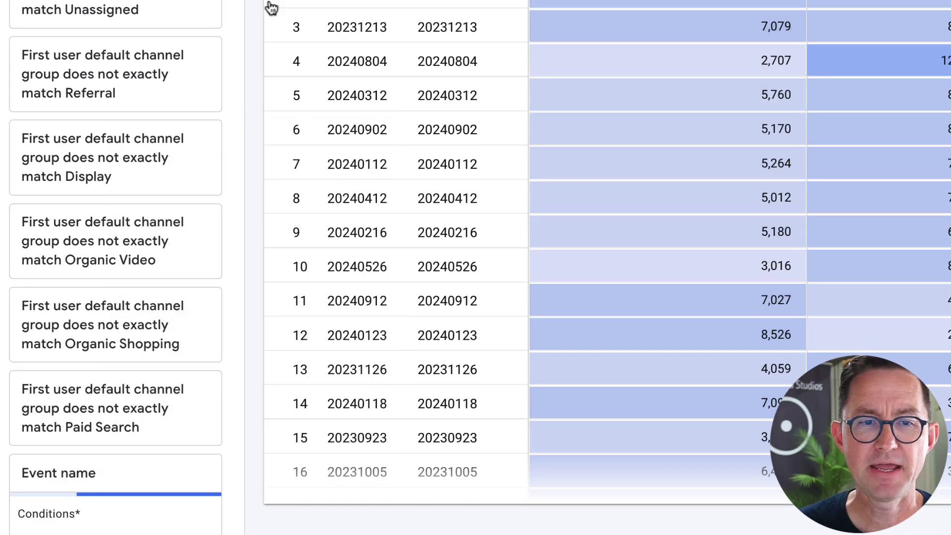
scroll(141, 337, down, 5)
click(121, 317)
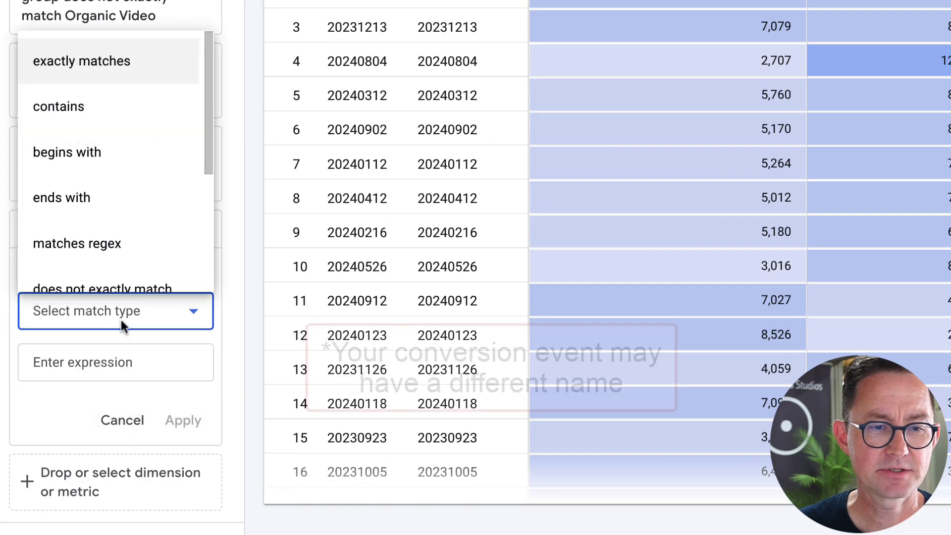
click(64, 63)
click(110, 358)
text(contact)
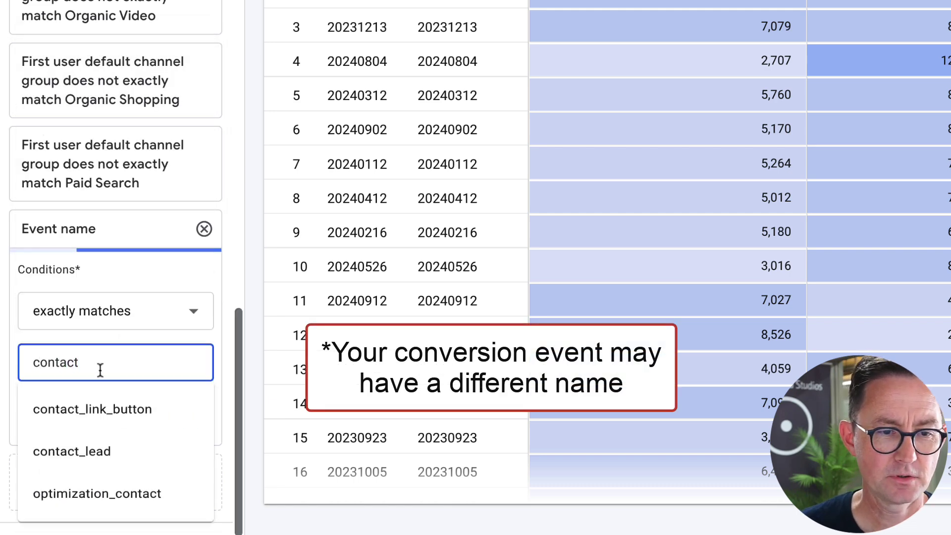
click(100, 456)
click(189, 435)
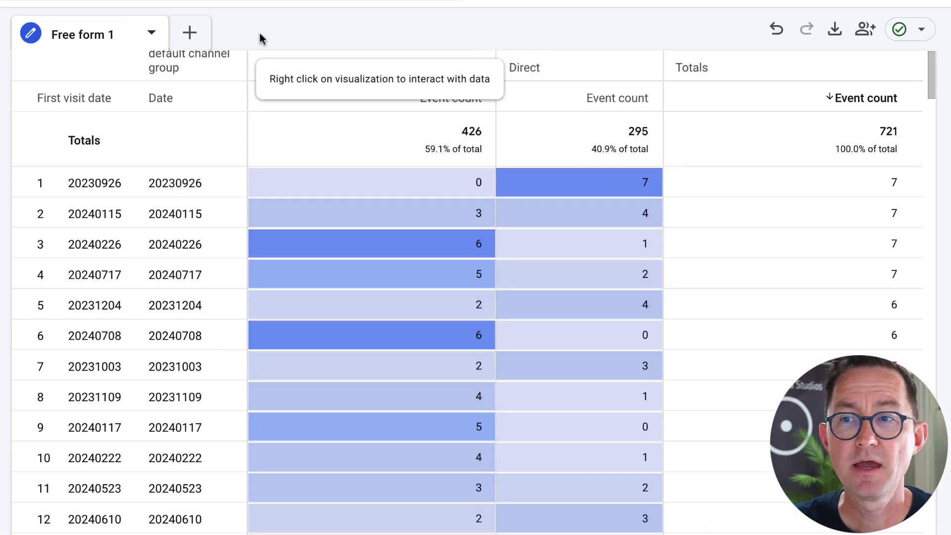
Step: Open the Export data menu for the filtered exploration
click(835, 29)
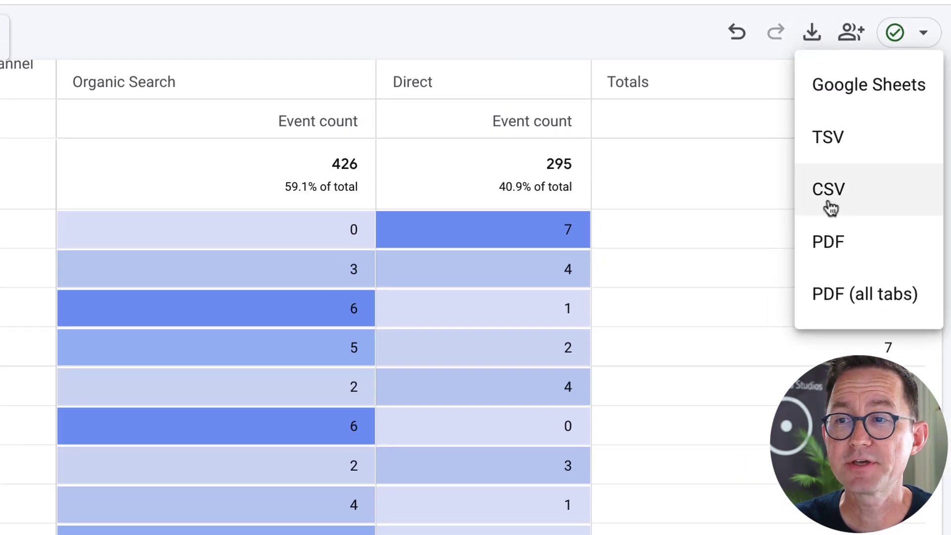